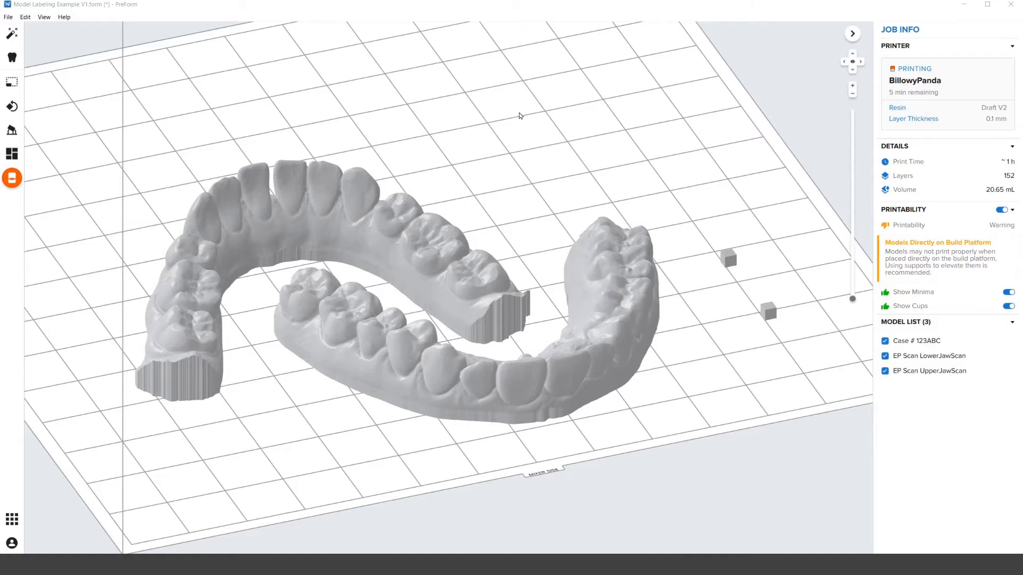
- Examine the upper and lower jaw scans on the build platform from several angles
right_drag(649, 198, 550, 181)
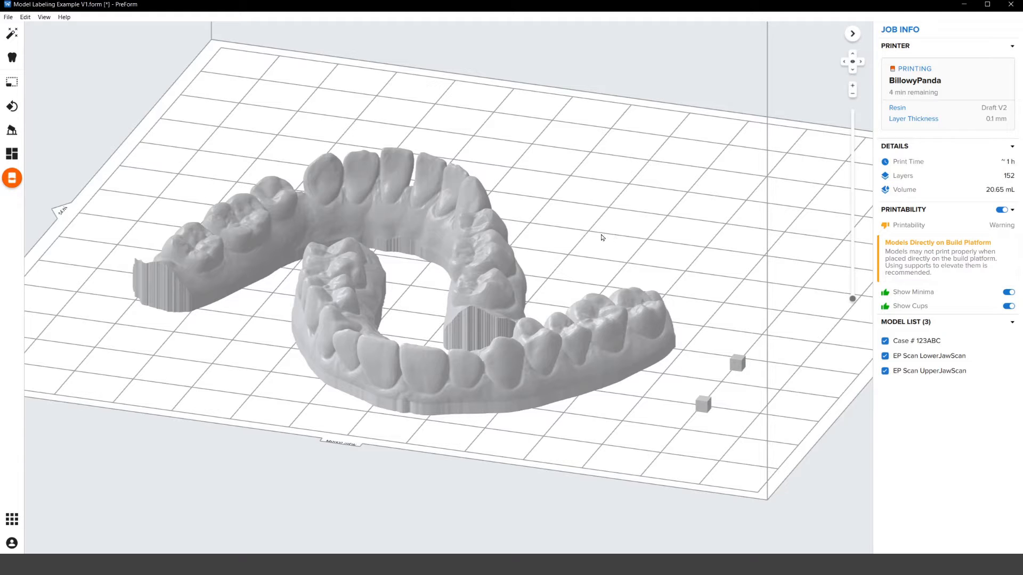
right_drag(689, 273, 612, 278)
click(310, 214)
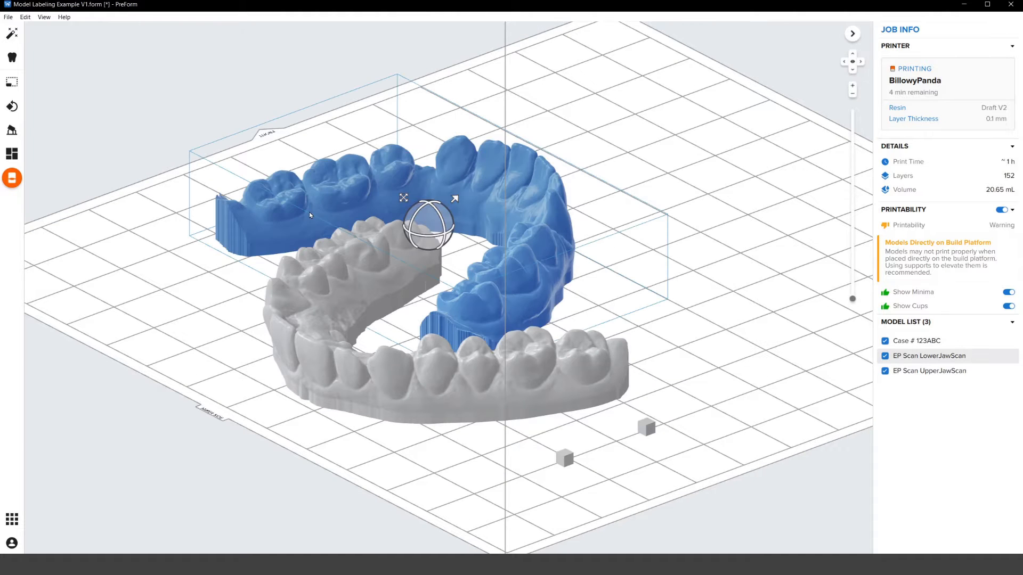
right_drag(310, 214, 514, 319)
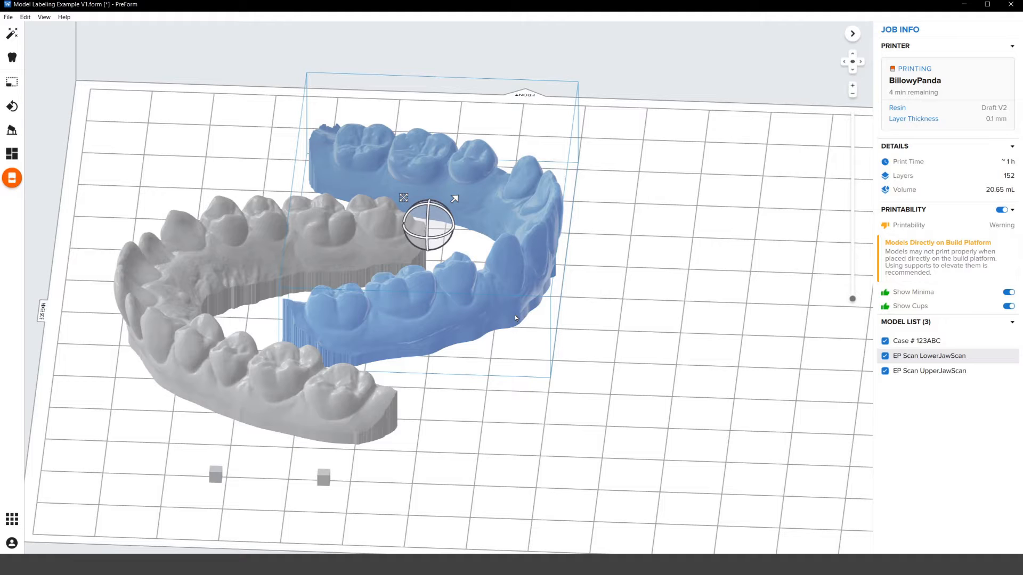
right_drag(630, 248, 628, 278)
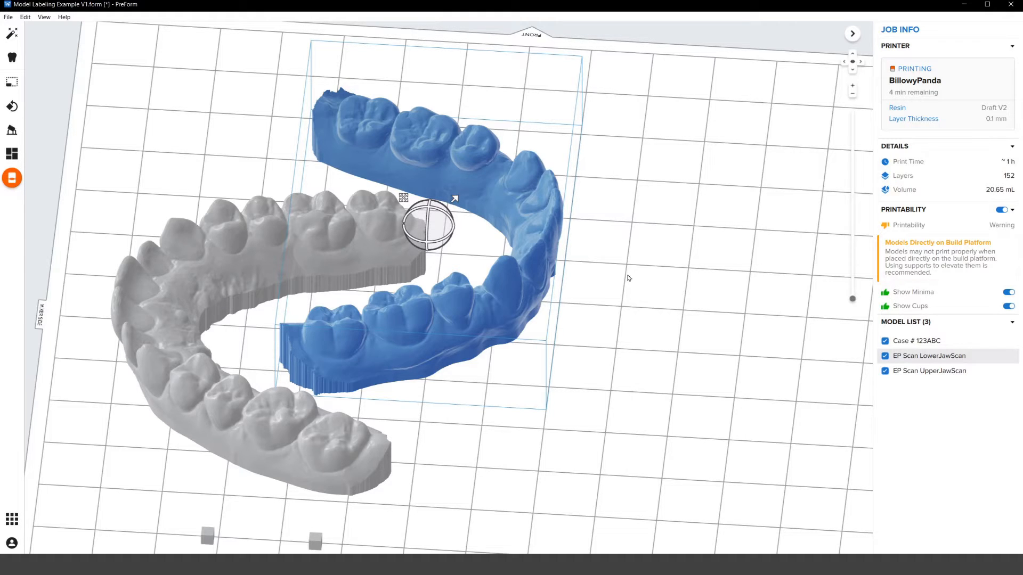
scroll(620, 251, down, 3)
scroll(405, 426, up, 2)
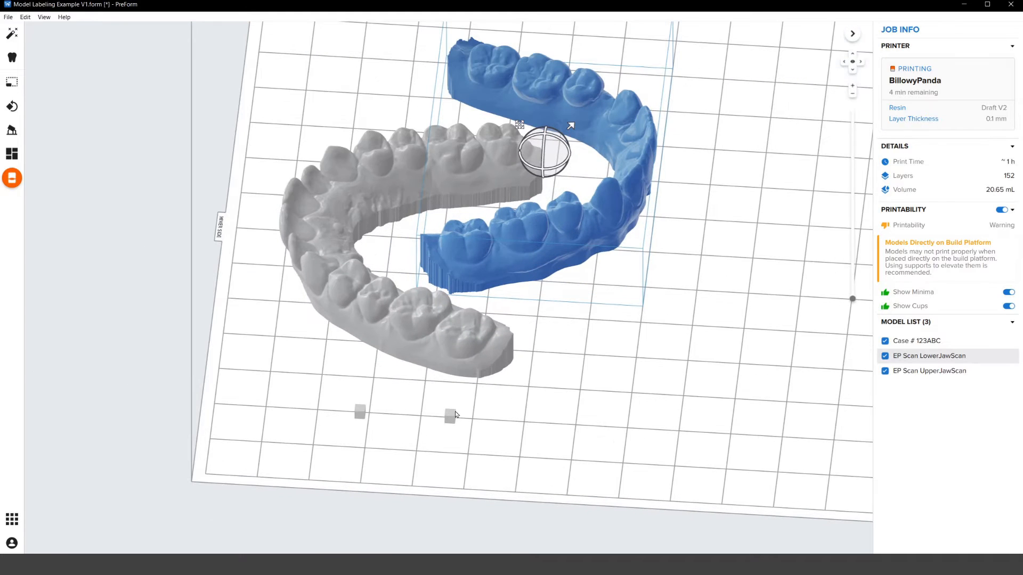
- Examine the two-cube labeling block up close and compare its placement with the neighbouring jaw scans
click(455, 414)
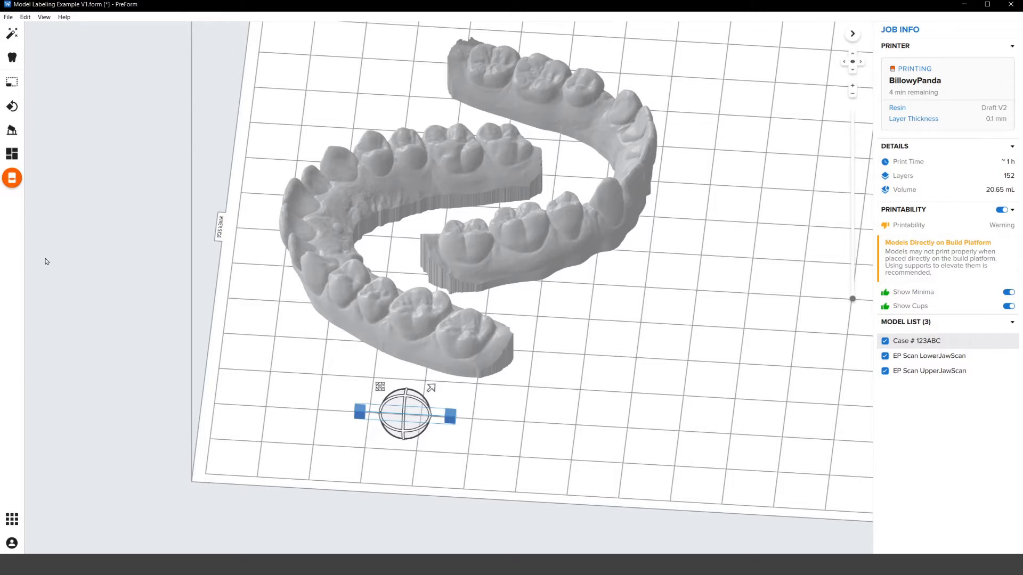
scroll(564, 299, down, 3)
scroll(489, 361, up, 8)
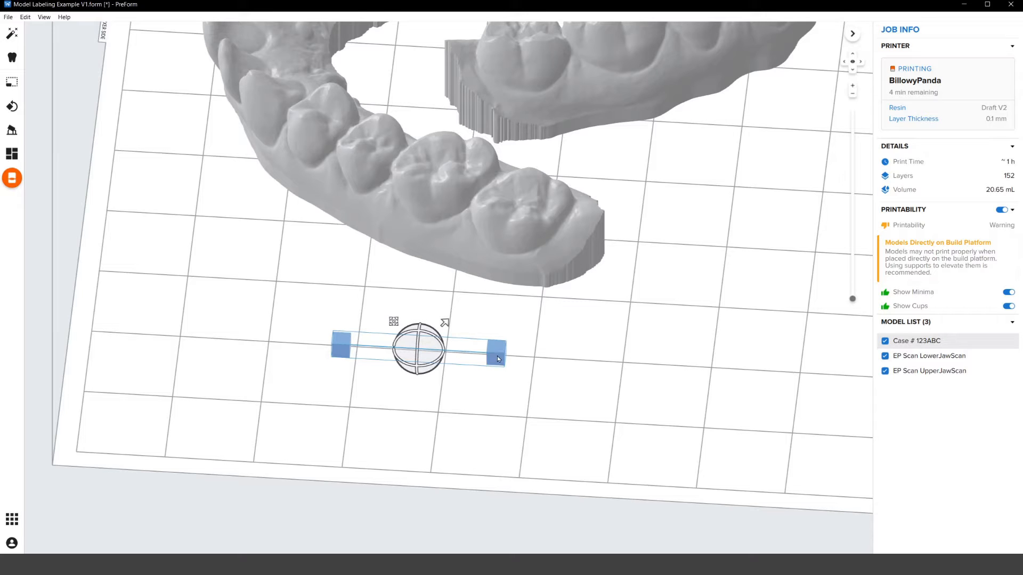
drag(498, 359, 538, 365)
scroll(619, 377, up, 2)
scroll(619, 377, up, 2)
scroll(546, 366, down, 4)
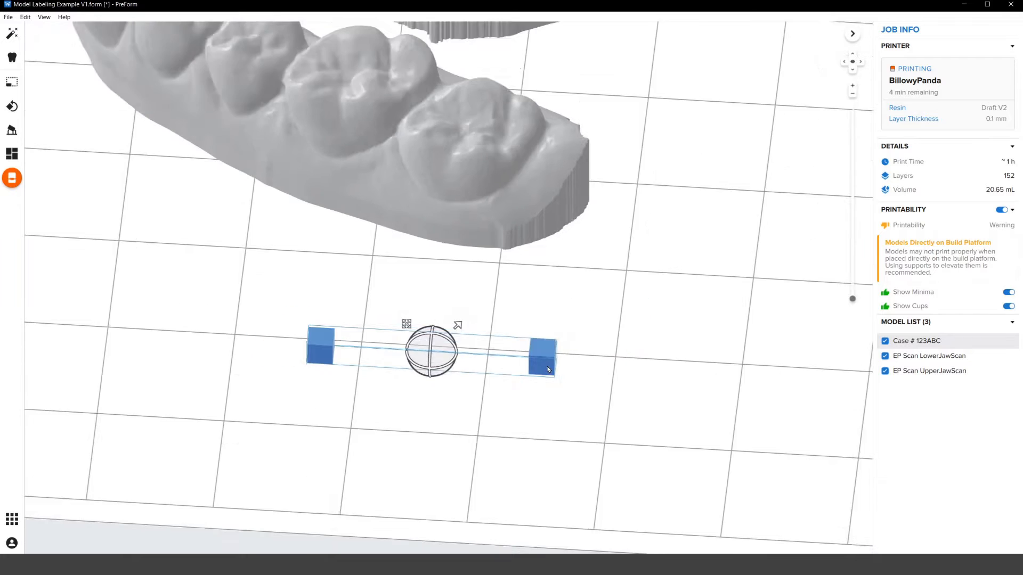
middle_drag(454, 244, 382, 295)
click(381, 295)
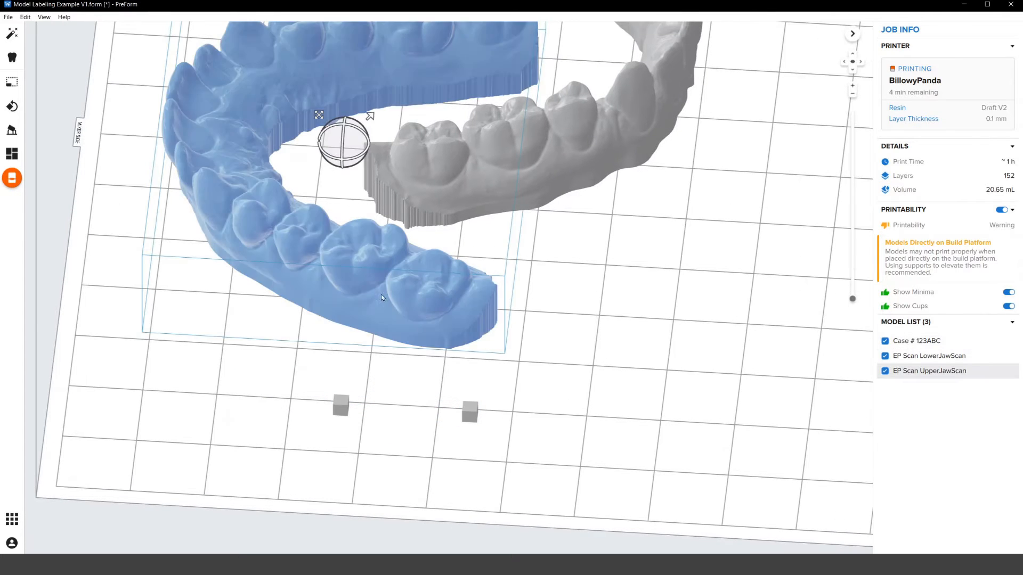
click(450, 228)
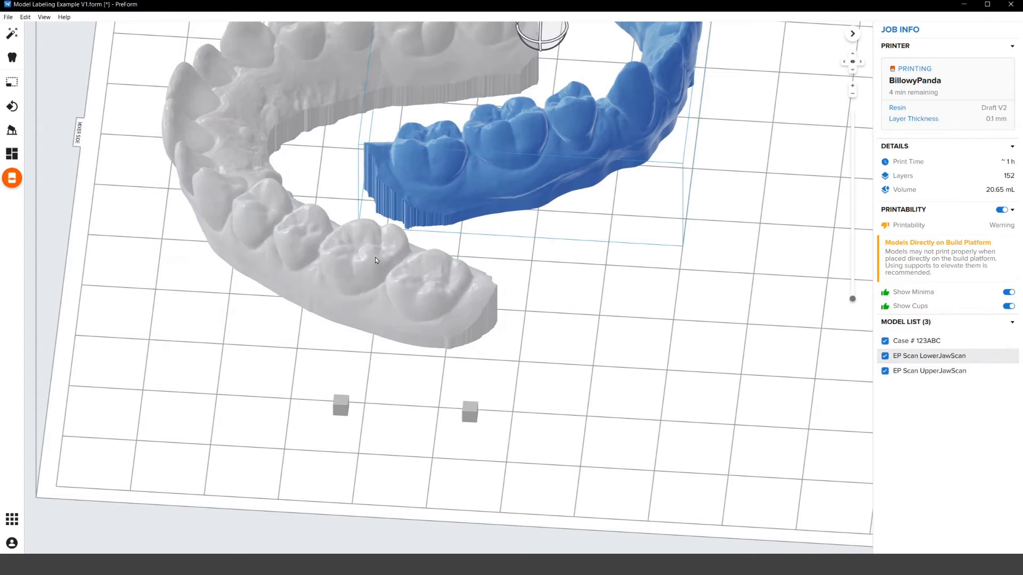
click(538, 321)
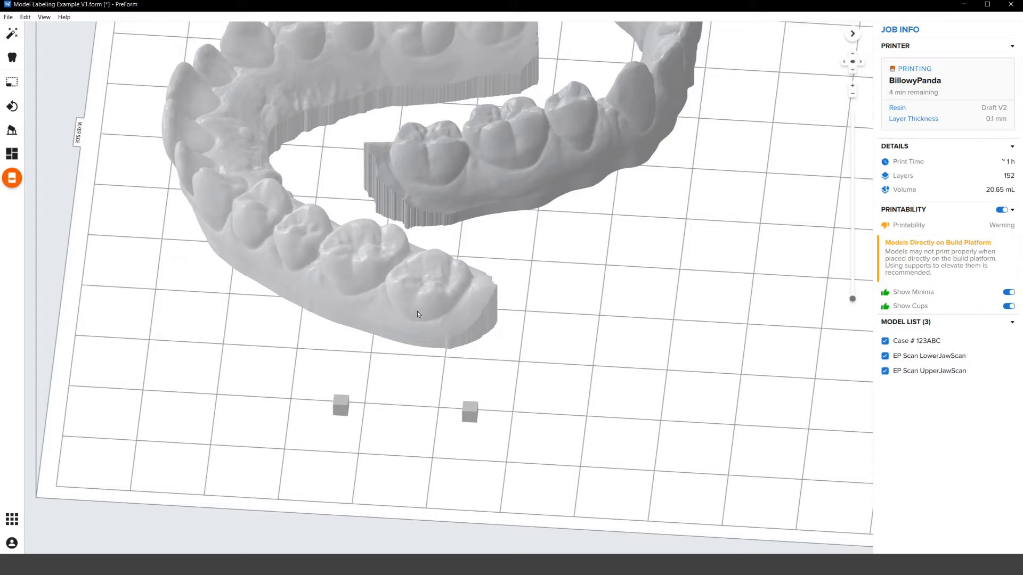
- Auto-generate supports with a labeled raft for the two-cube labeling block only
drag(230, 418, 484, 427)
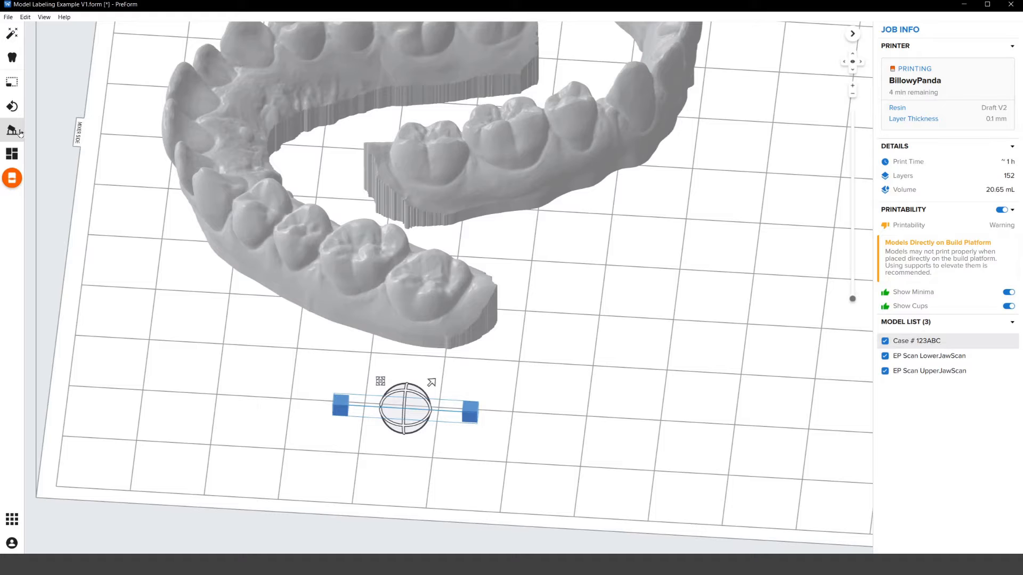
click(19, 132)
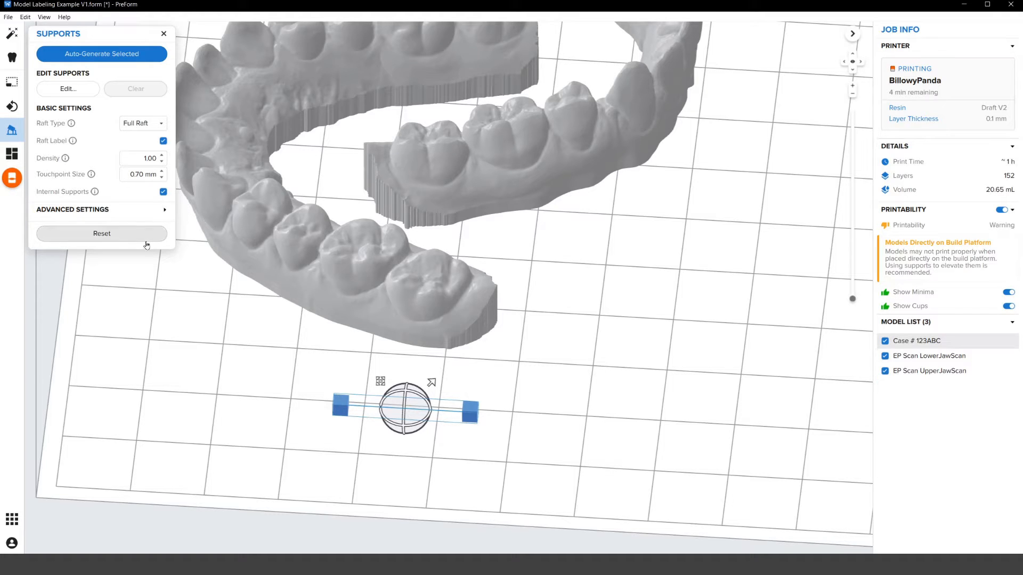
click(135, 59)
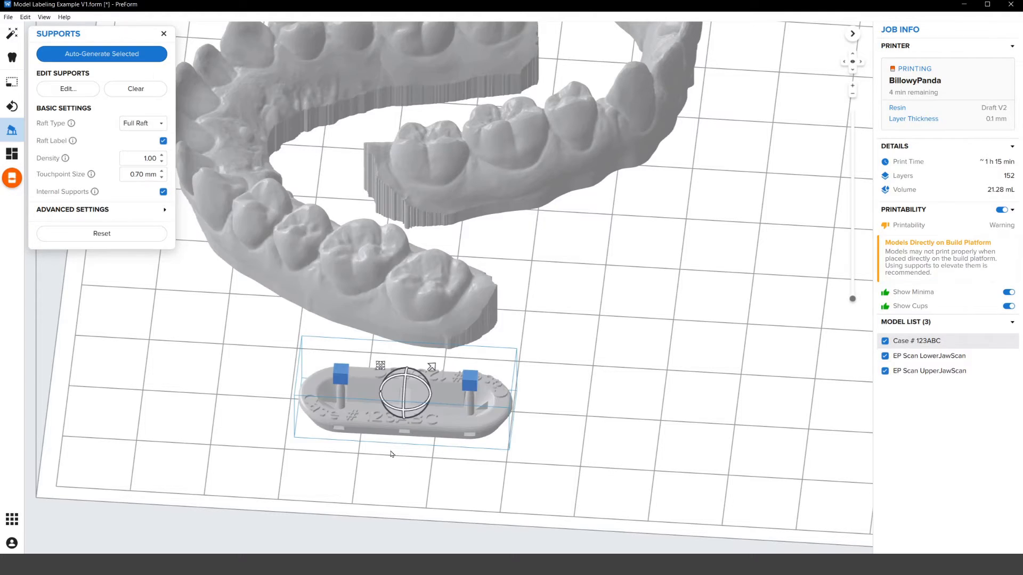
- Append BP to the labeling block's name in its model properties so the raft label includes it
scroll(390, 450, up, 5)
right_drag(360, 404, 359, 414)
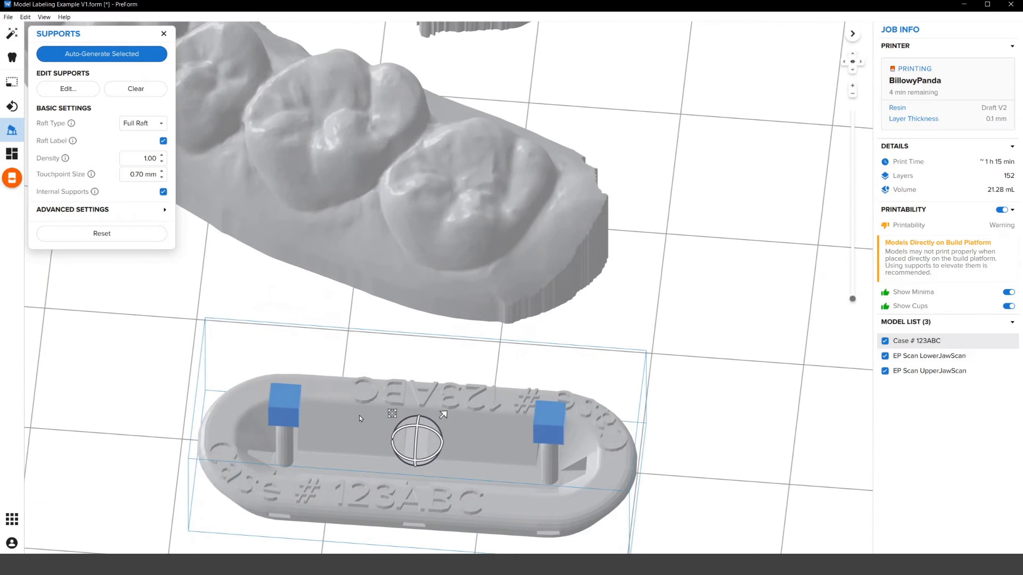
middle_drag(418, 375, 448, 236)
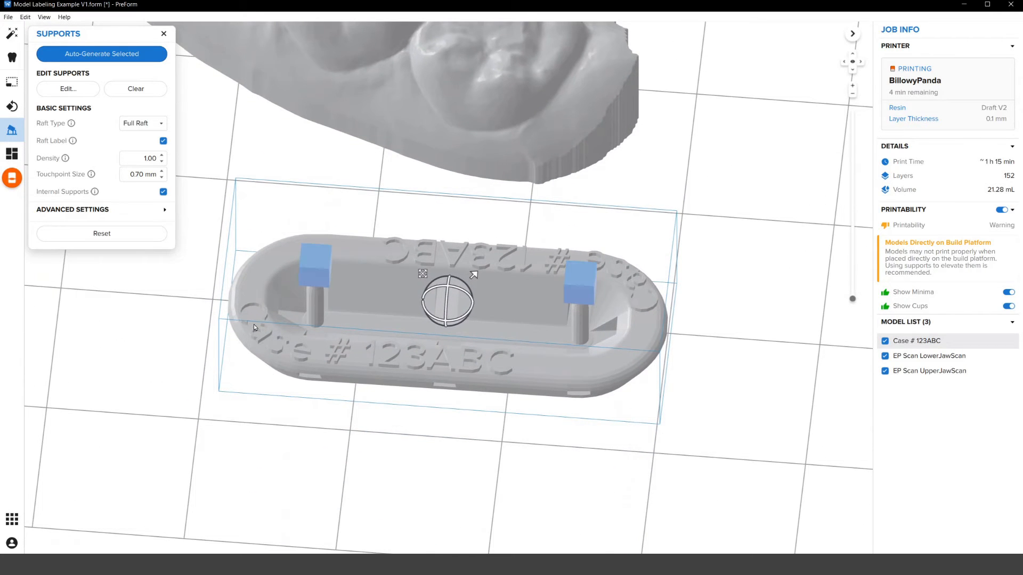
right_click(327, 280)
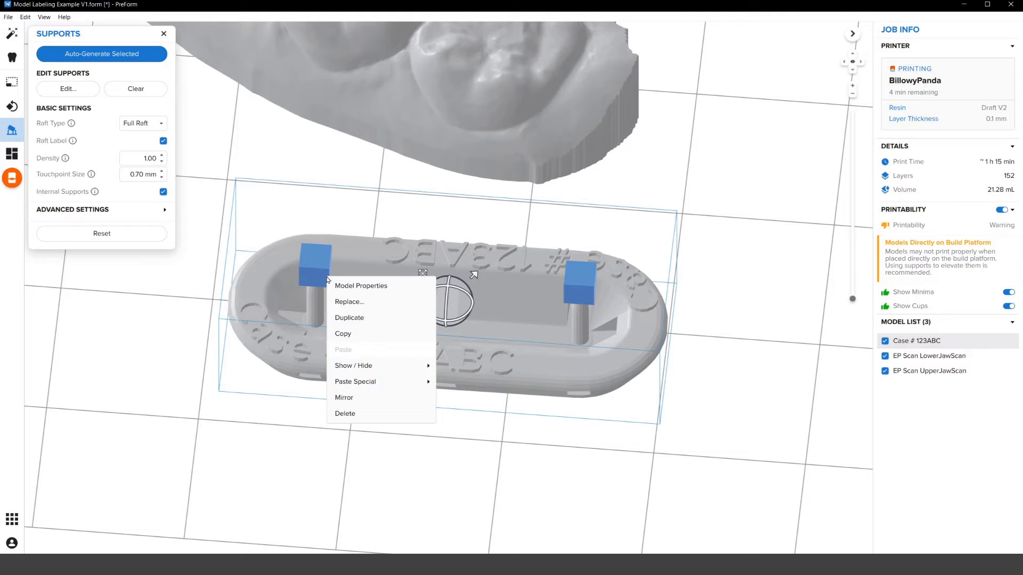
click(345, 286)
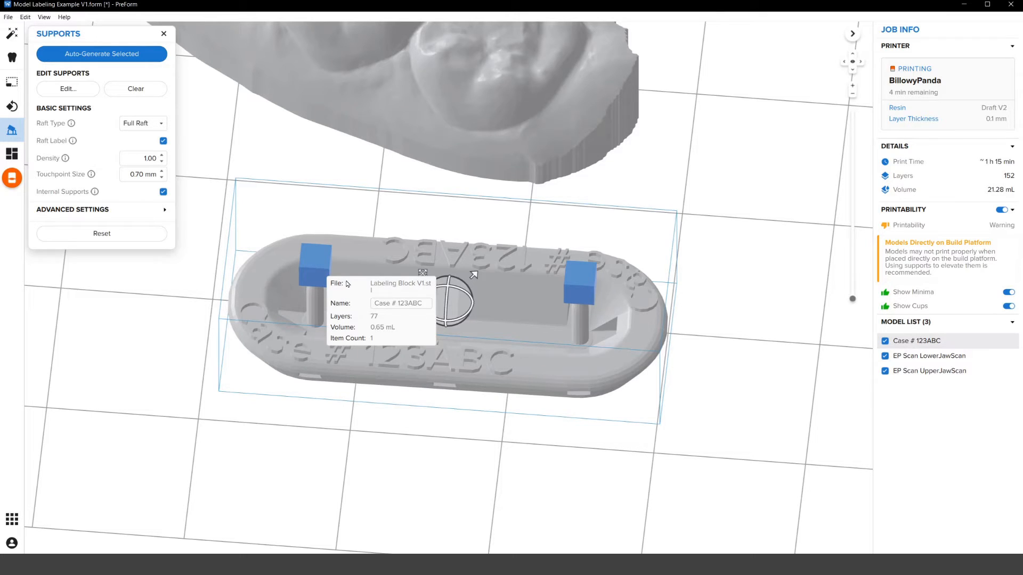
click(394, 305)
text(V)
key(BackSpace)
text(BP)
key(Return)
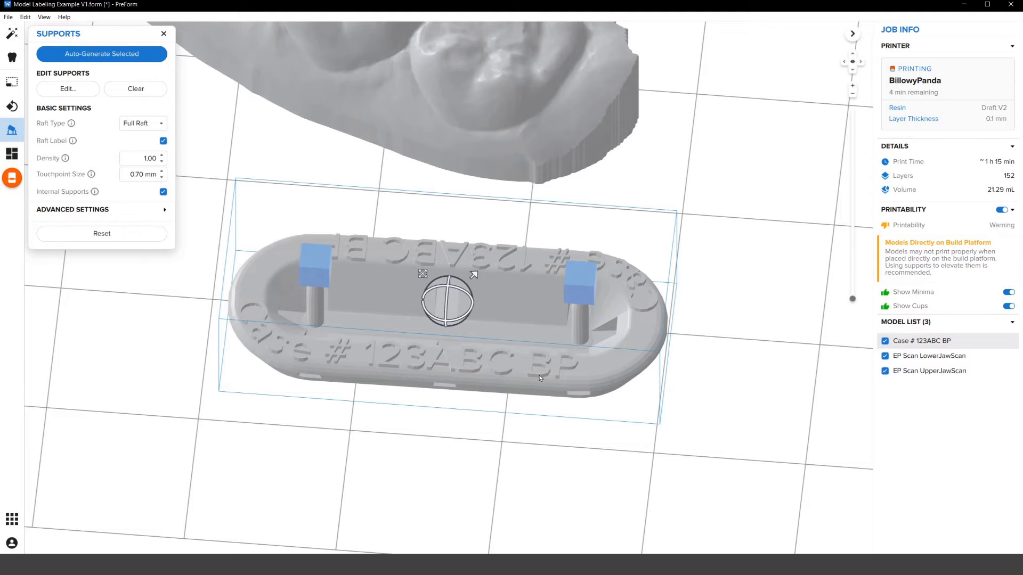
- Set the height above raft to 1.00 mm and regenerate the labeling block's supports
scroll(612, 378, down, 3)
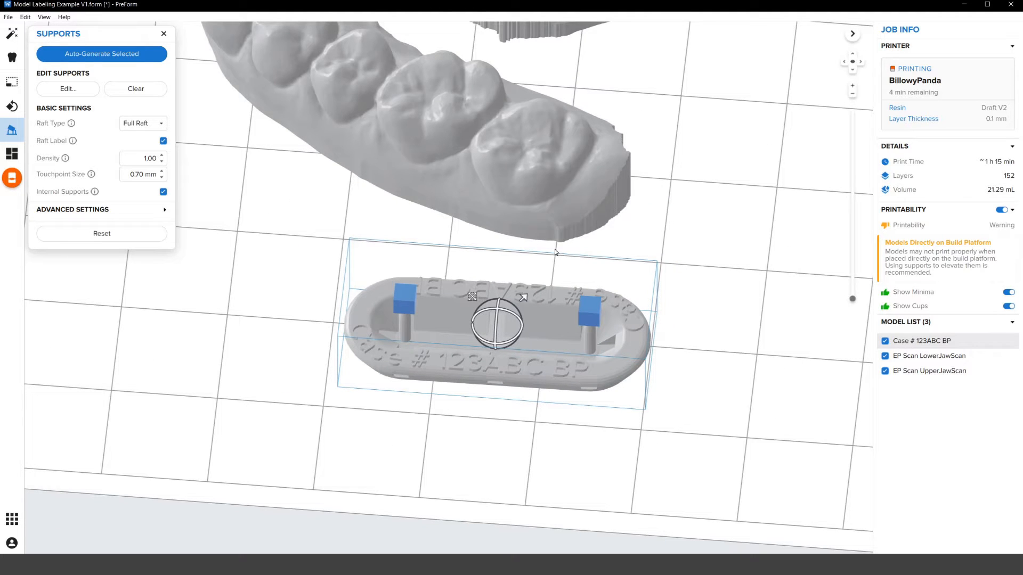
click(160, 211)
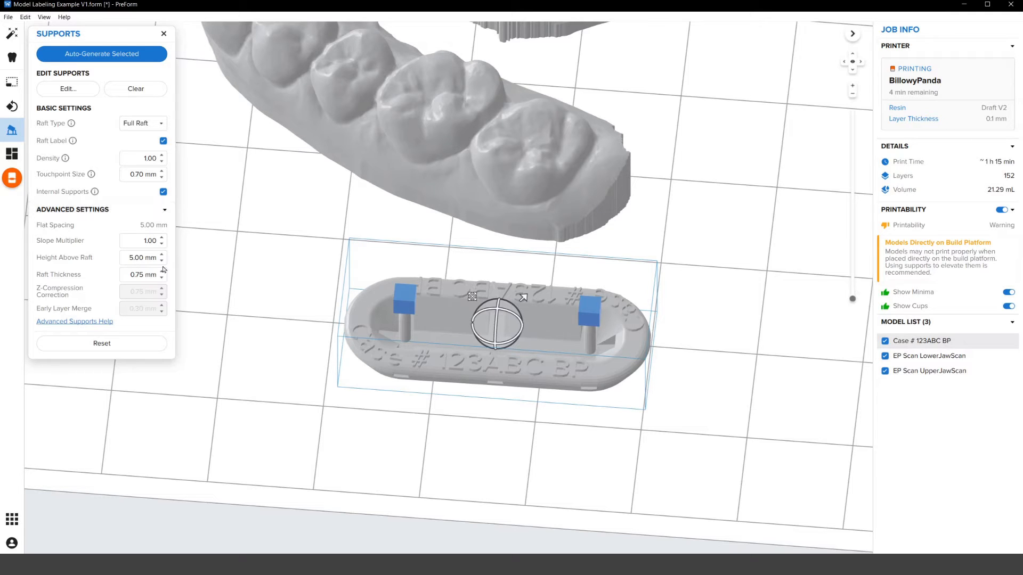
click(163, 212)
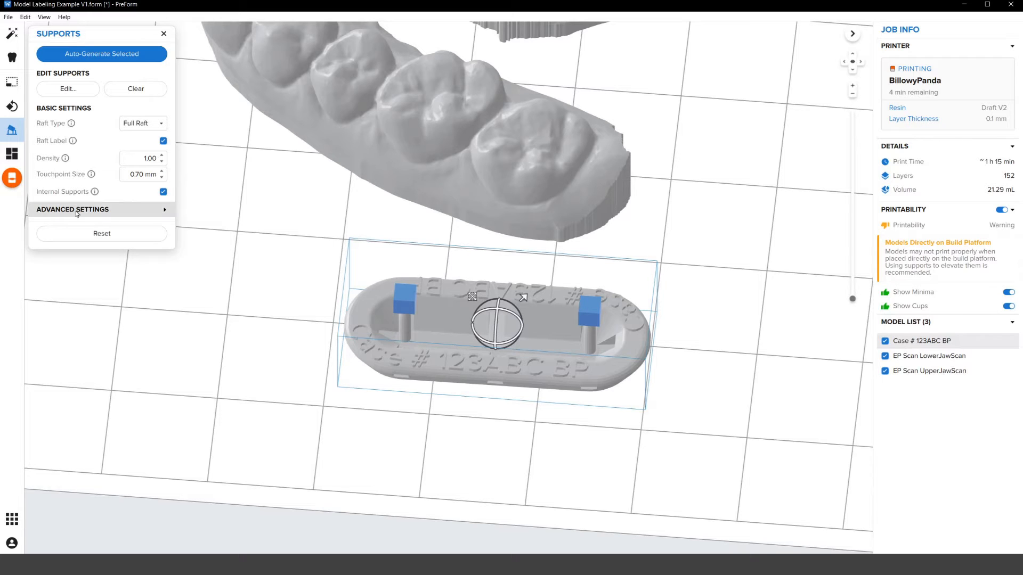
click(107, 211)
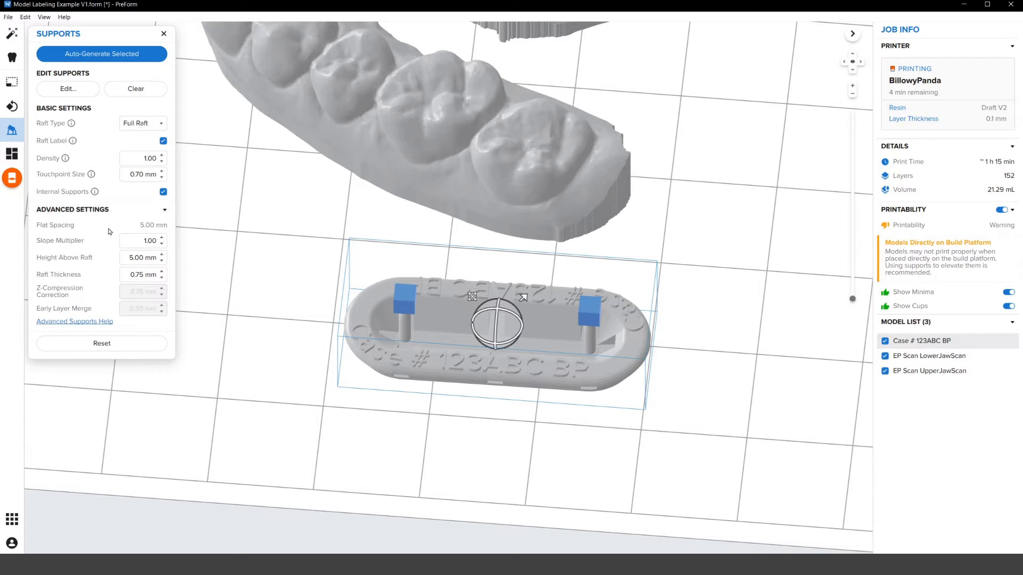
double_click(124, 258)
text(1)
key(Return)
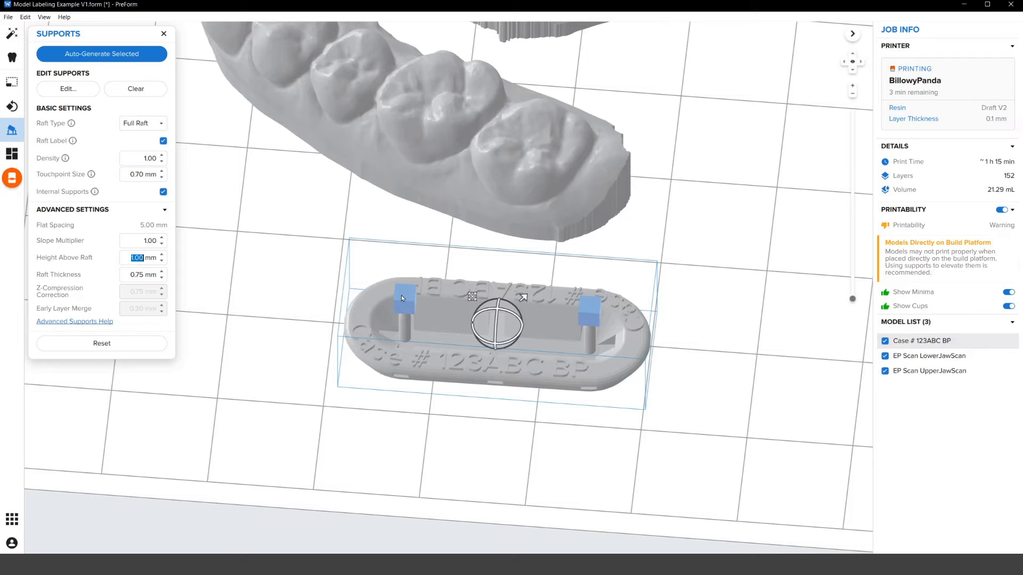
click(110, 53)
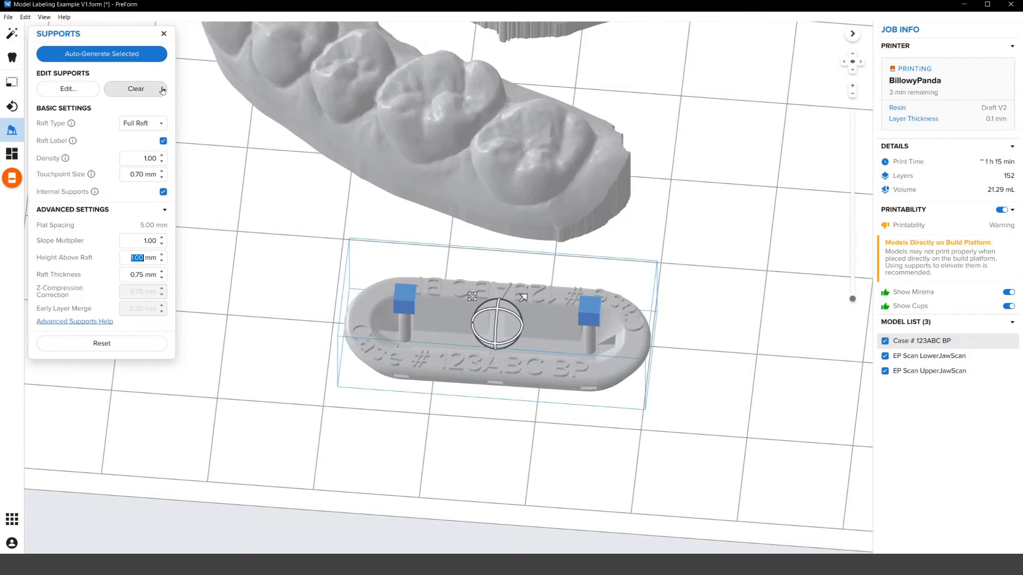
click(141, 57)
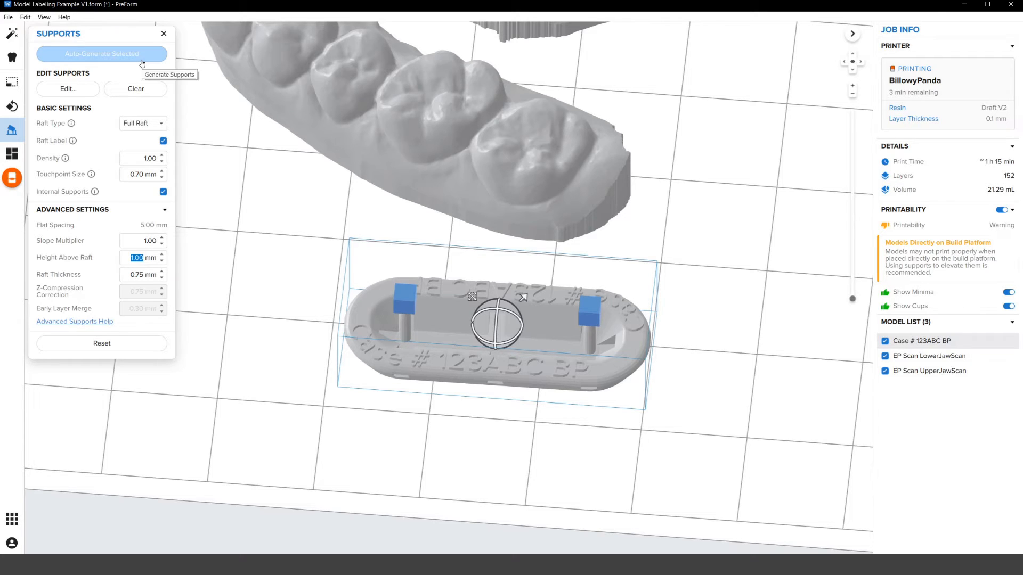
click(127, 58)
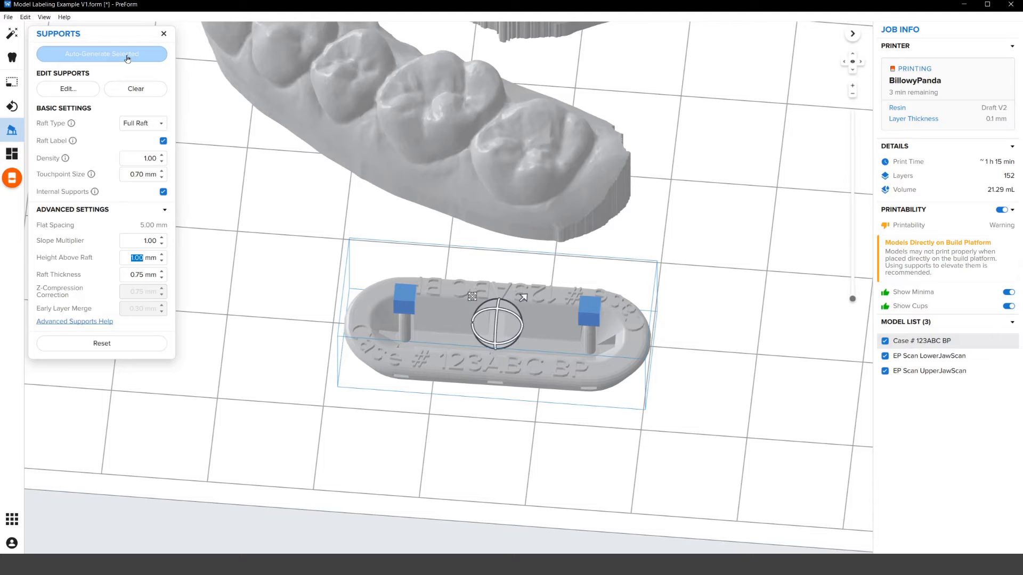
- Move the labeling block against the upper jaw scan so its raft overlaps the outer edge beneath the molars
scroll(484, 307, up, 6)
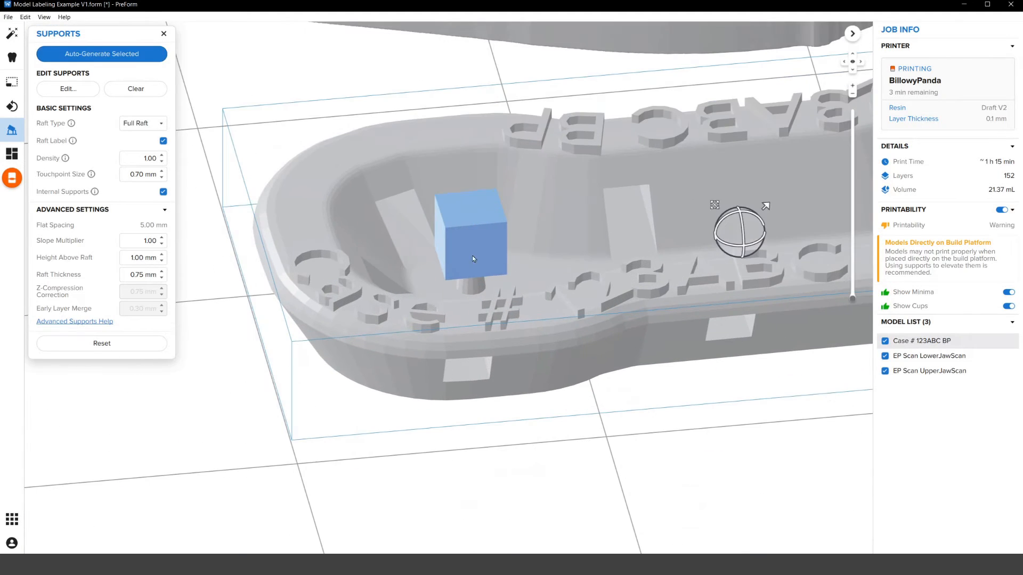
scroll(459, 262, down, 5)
click(609, 354)
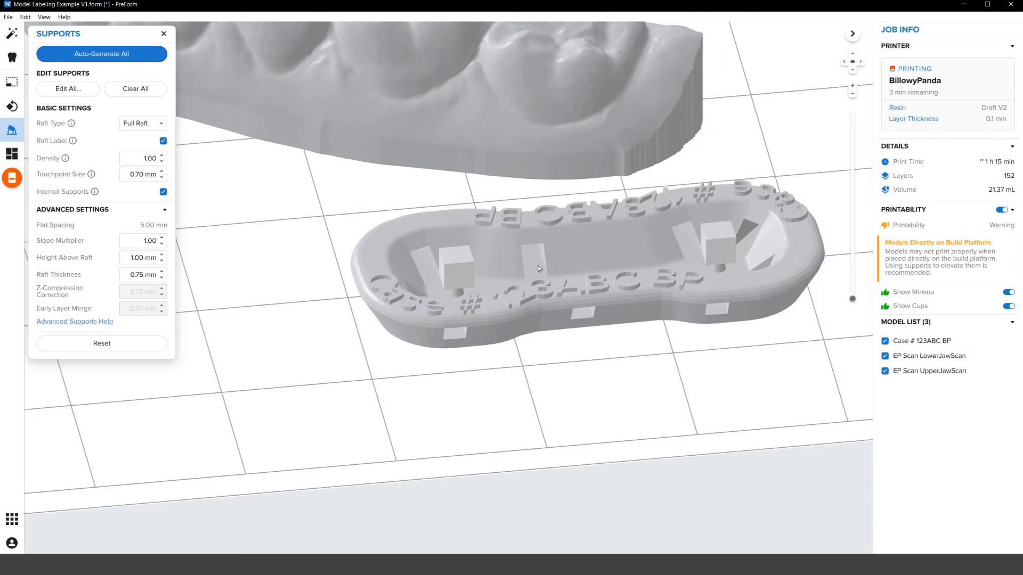
right_drag(539, 261, 532, 345)
click(502, 354)
scroll(489, 338, down, 5)
drag(594, 319, 488, 215)
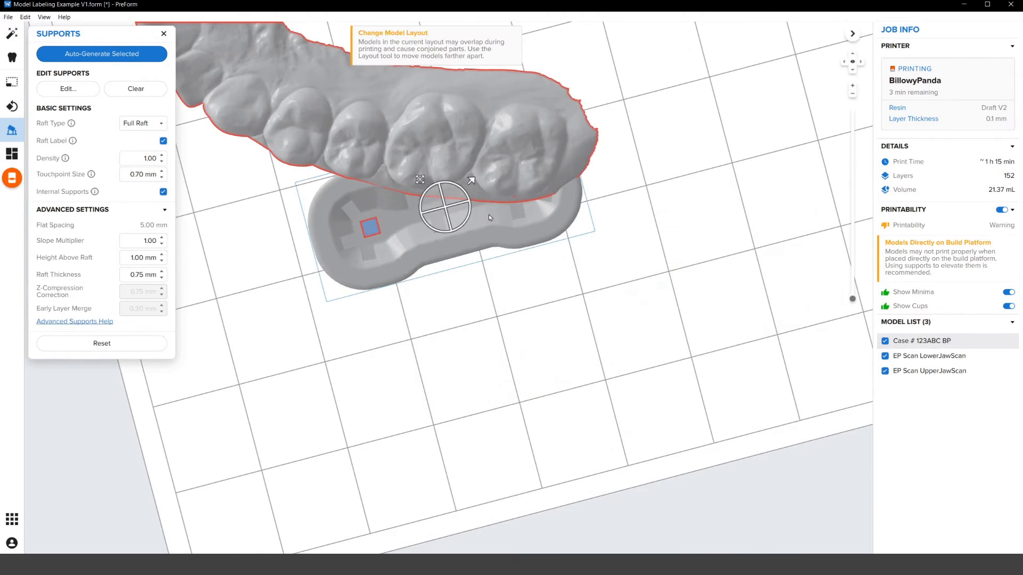
mouse_move(436, 234)
mouse_down()
mouse_move(426, 228)
mouse_move(443, 239)
mouse_move(439, 218)
mouse_move(441, 231)
mouse_up()
- Examine where the labeled raft overlaps the upper jaw scan, from several angles and through the print layers
right_drag(440, 231, 464, 152)
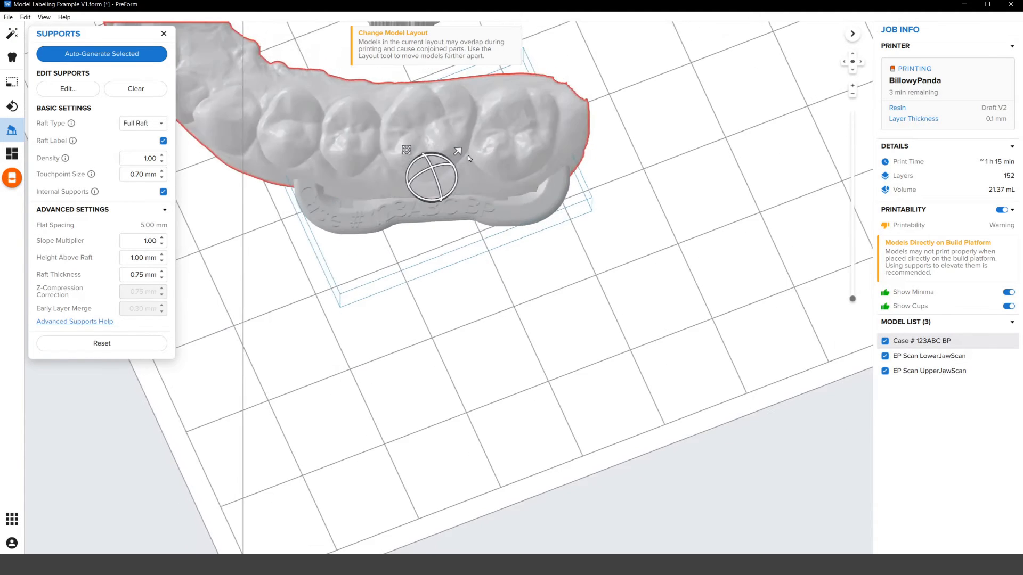
scroll(464, 150, up, 3)
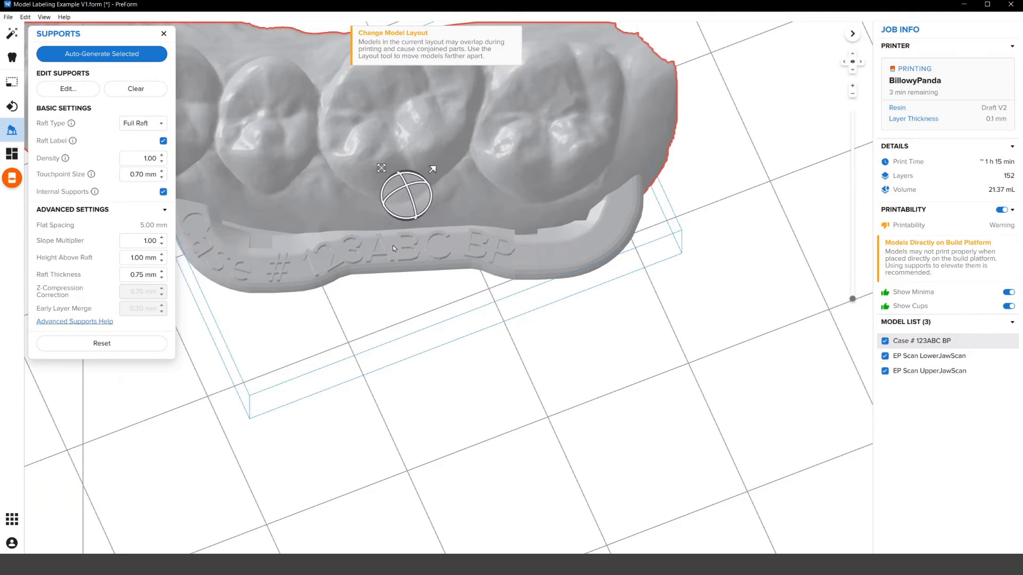
middle_drag(392, 245, 502, 305)
click(530, 379)
right_drag(530, 379, 816, 319)
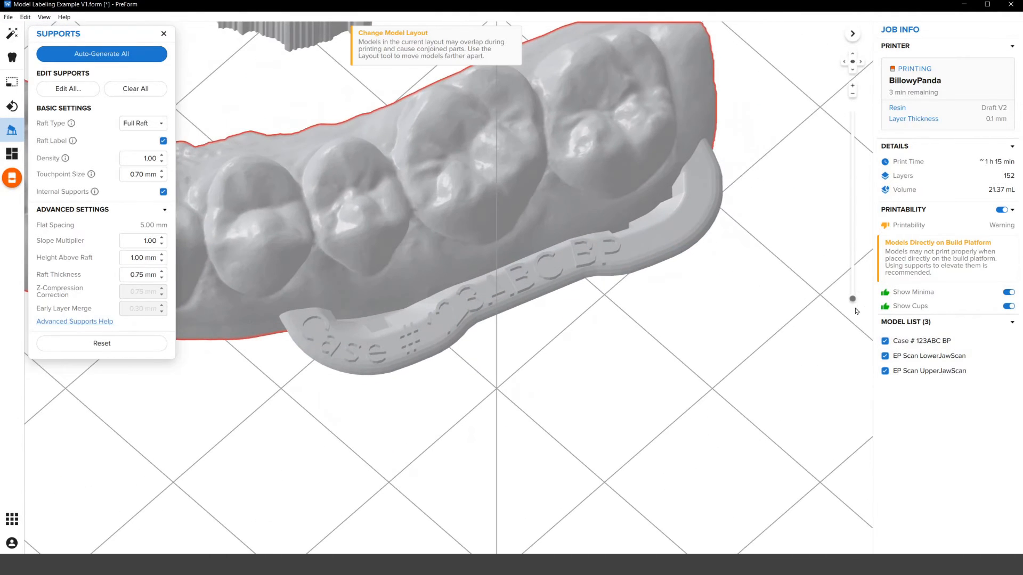
drag(853, 293, 860, 141)
click(358, 153)
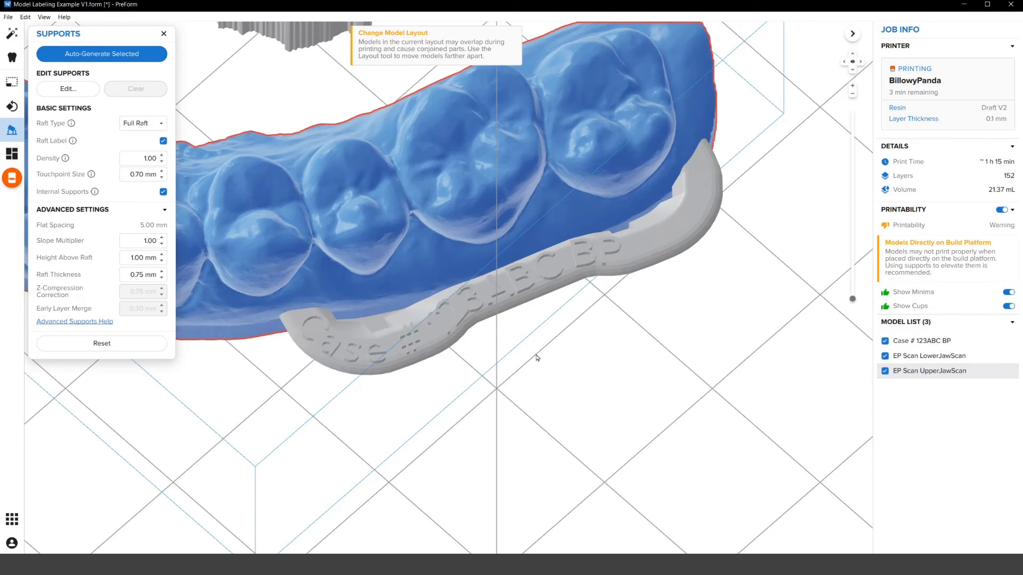
right_drag(536, 355, 555, 317)
click(495, 317)
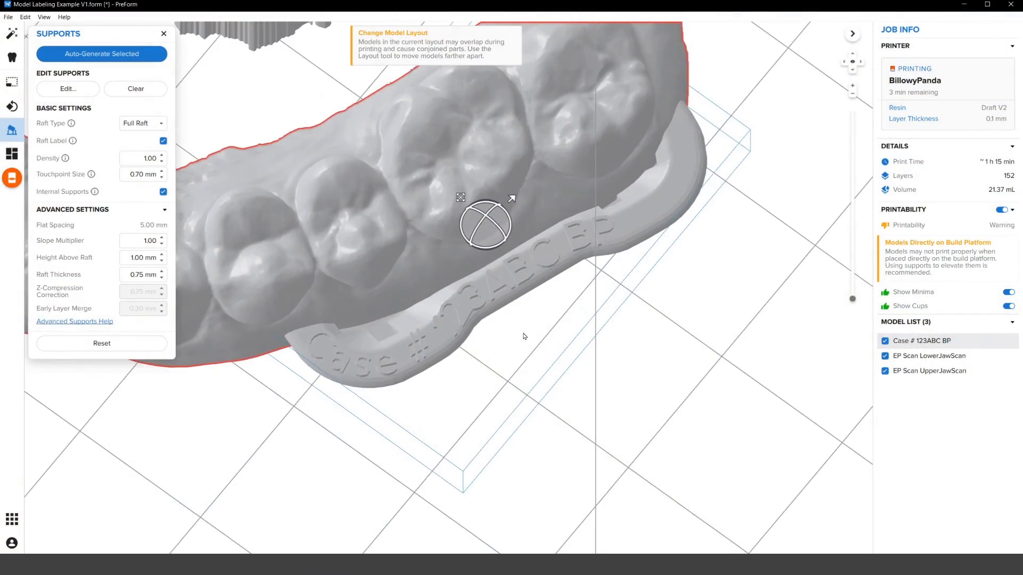
- Duplicate the labeling block and move the copy against the lower jaw scan so its raft overlaps the edge beneath the end molars
scroll(465, 324, down, 5)
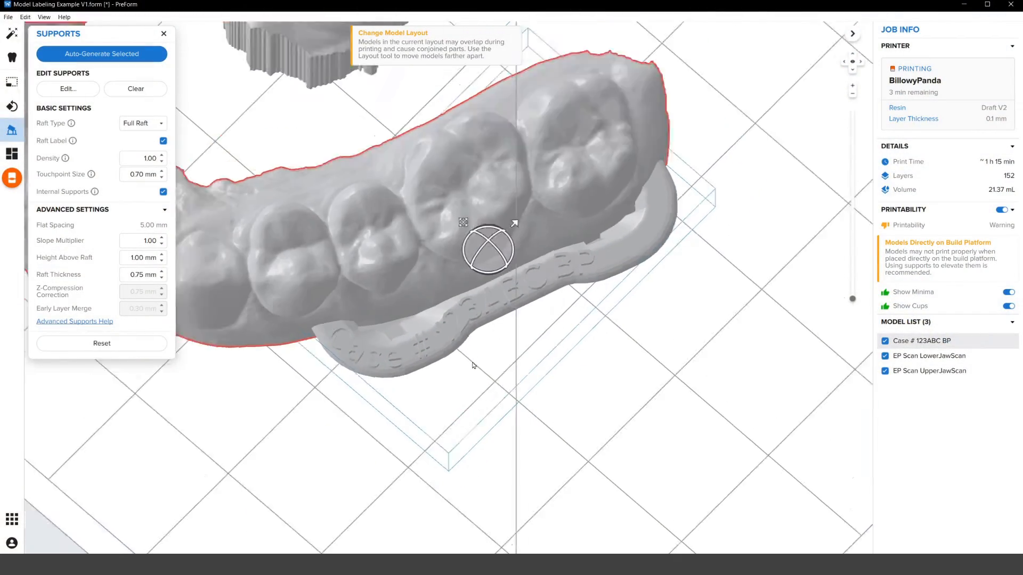
key(ctrl+d)
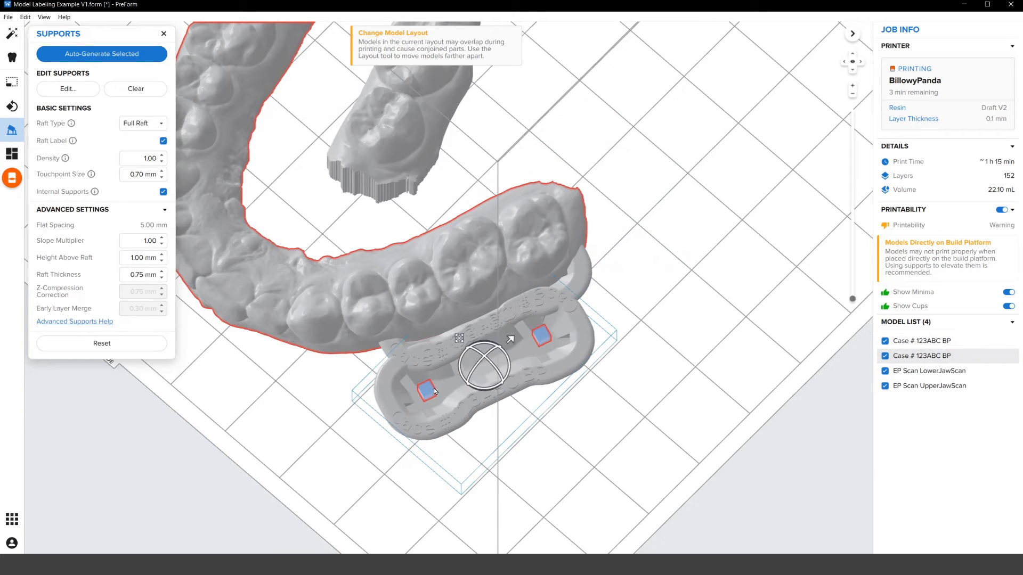
drag(434, 387, 389, 155)
scroll(474, 144, down, 4)
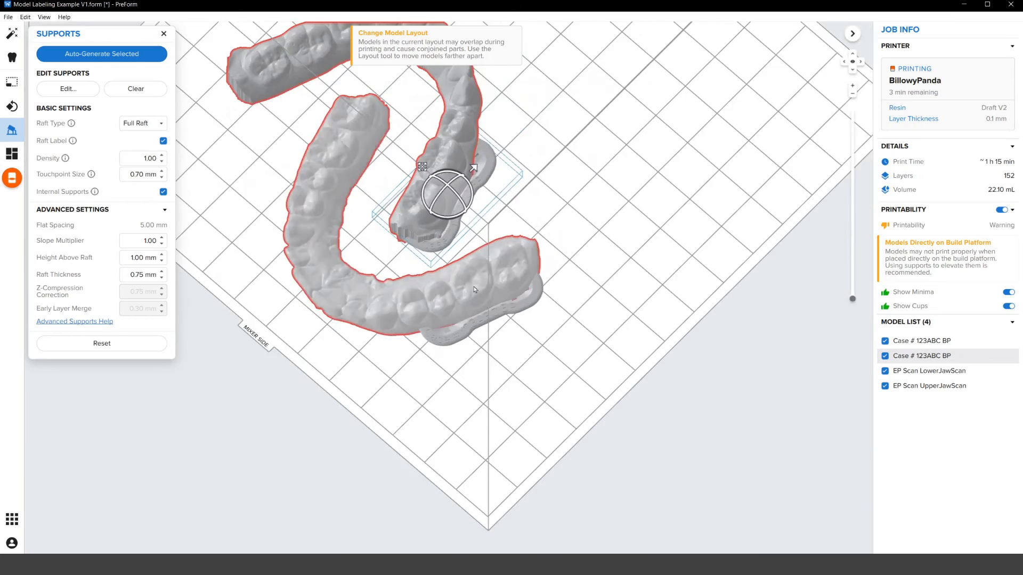
- Regenerate the supports and labeled raft of the duplicated block at the lower jaw scan
scroll(517, 119, up, 8)
right_drag(519, 119, 511, 369)
scroll(506, 363, down, 4)
scroll(480, 377, up, 5)
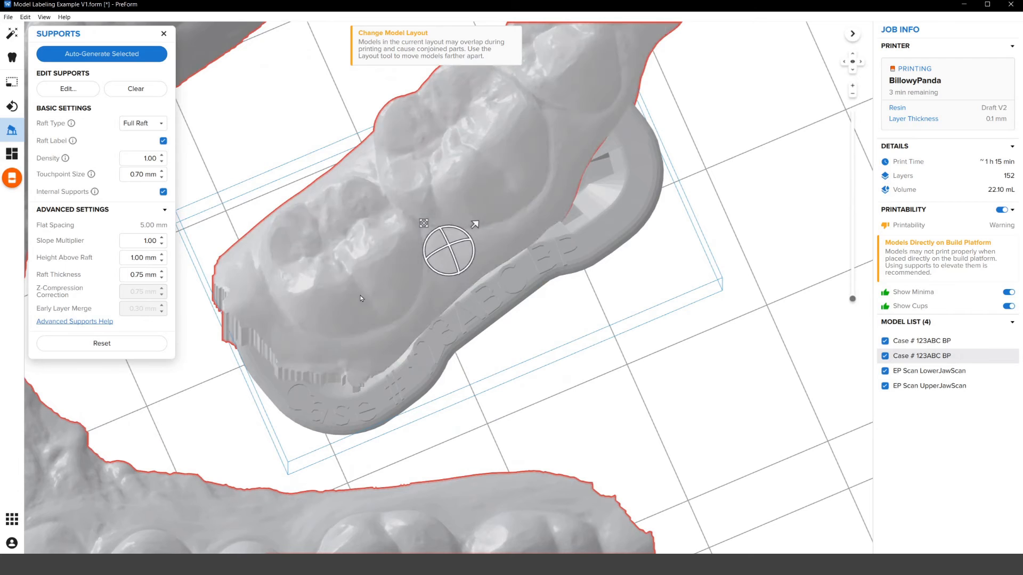
click(146, 57)
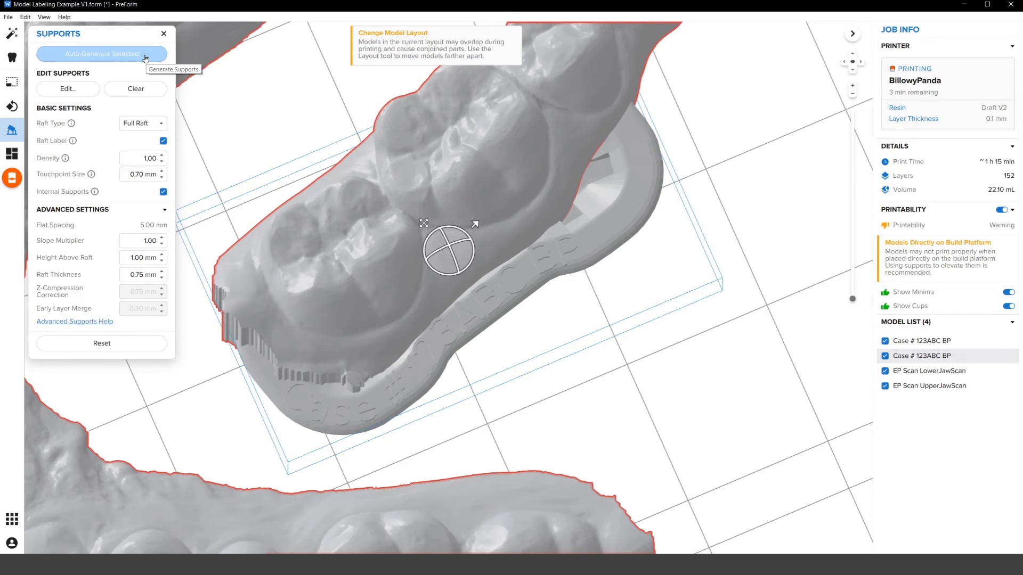
scroll(551, 198, down, 5)
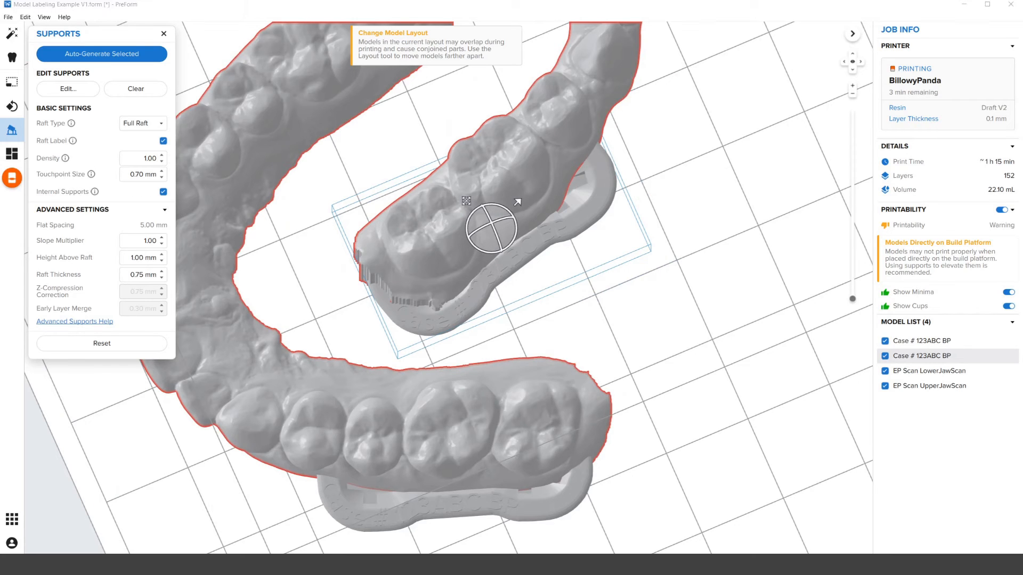
- Open the Model Labeling Example V1 Kit setup.form file as a new job instead of importing its models
drag(0, 320, 271, 336)
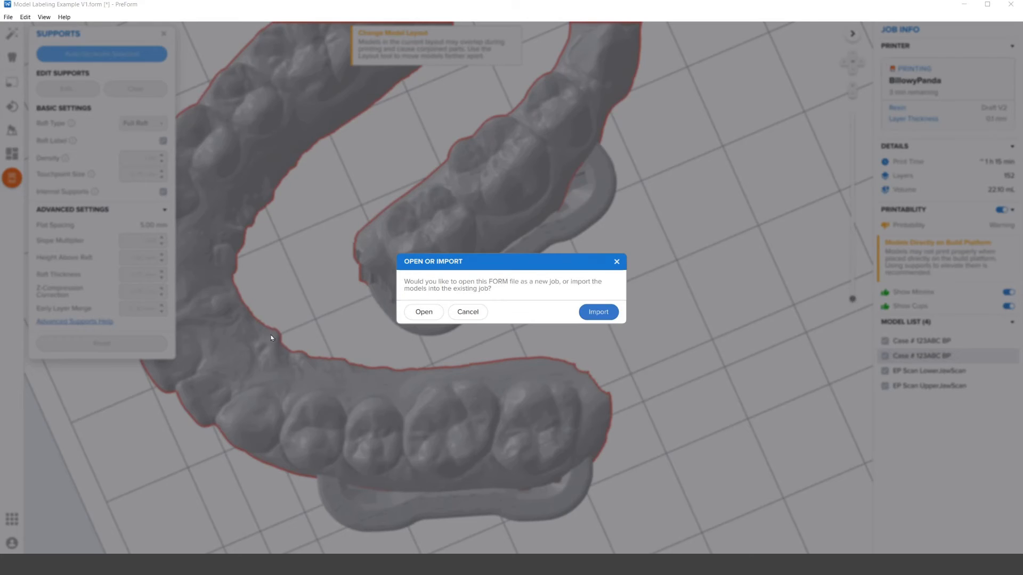
click(436, 313)
click(437, 314)
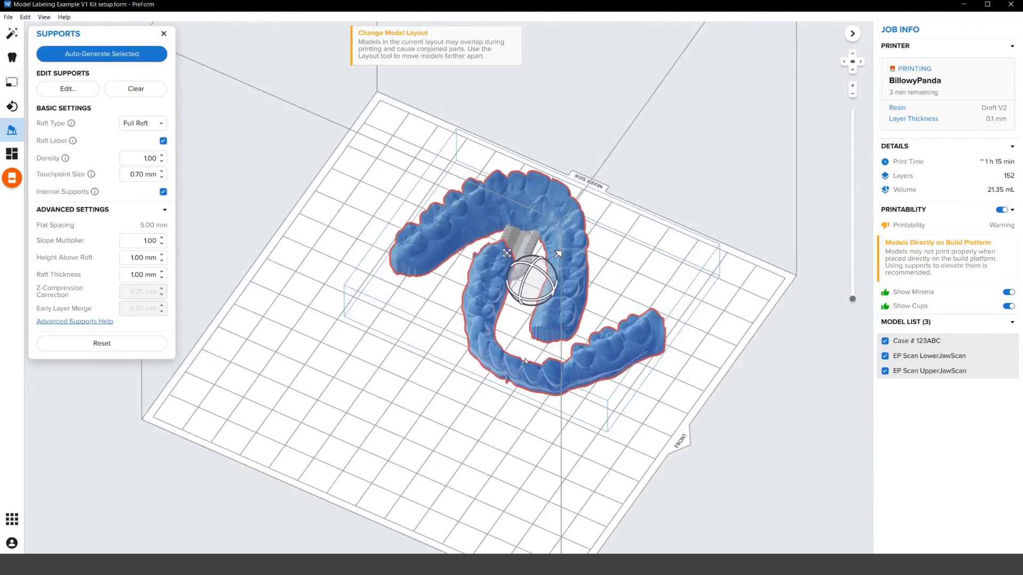
- Examine from several angles how the labeling block's raft bridges the upper and lower jaw scans to join them as a kit
right_drag(525, 361, 501, 397)
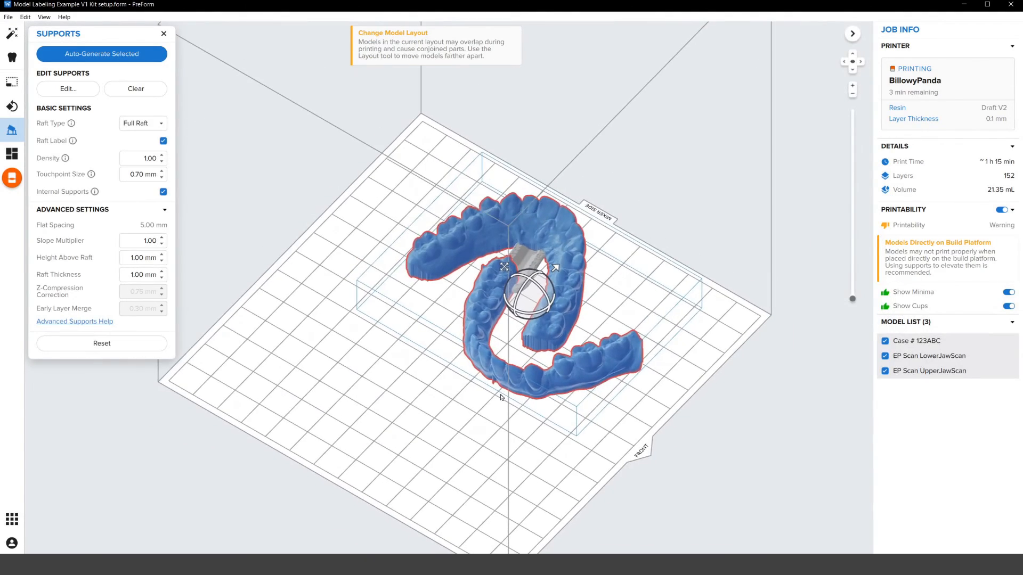
click(501, 398)
scroll(570, 259, up, 8)
right_drag(571, 259, 466, 288)
scroll(466, 288, down, 5)
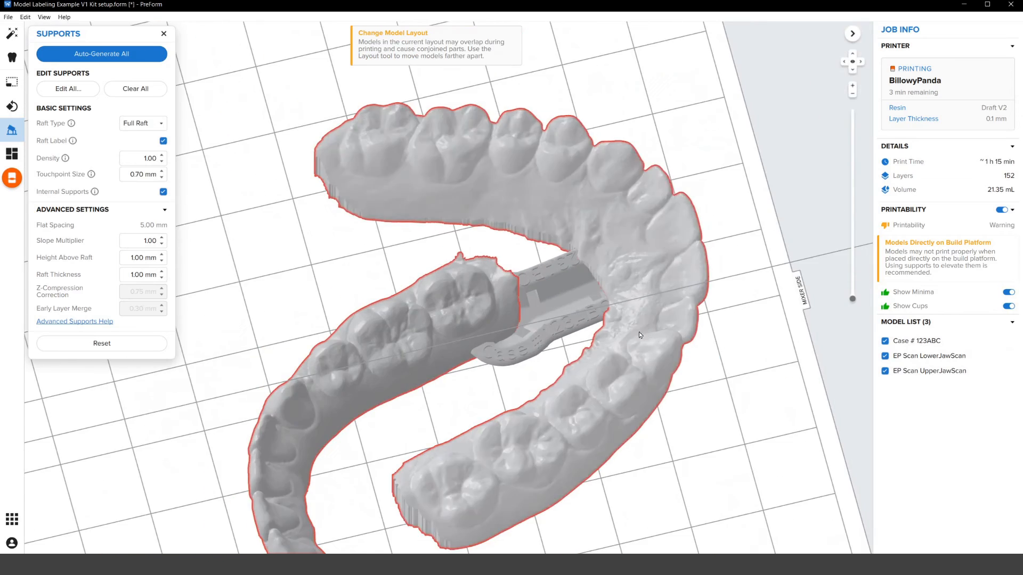
scroll(560, 288, up, 6)
right_drag(560, 288, 526, 388)
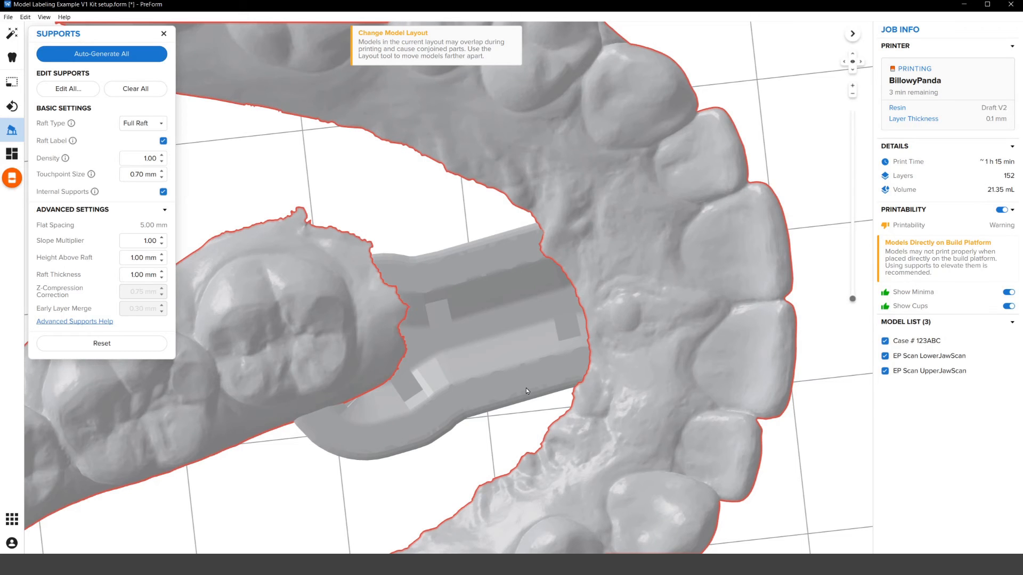
scroll(532, 274, down, 3)
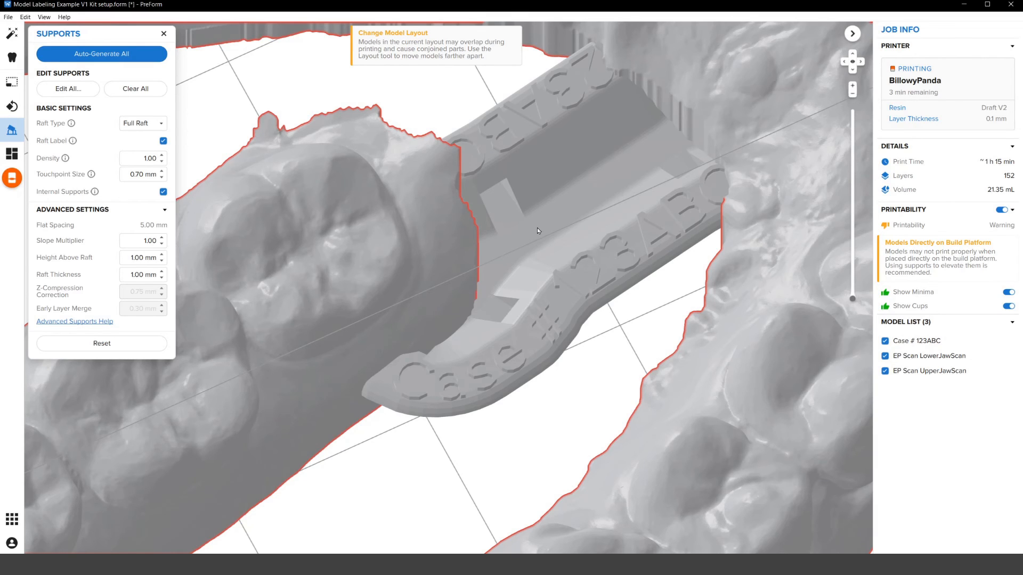
click(608, 183)
scroll(562, 287, down, 10)
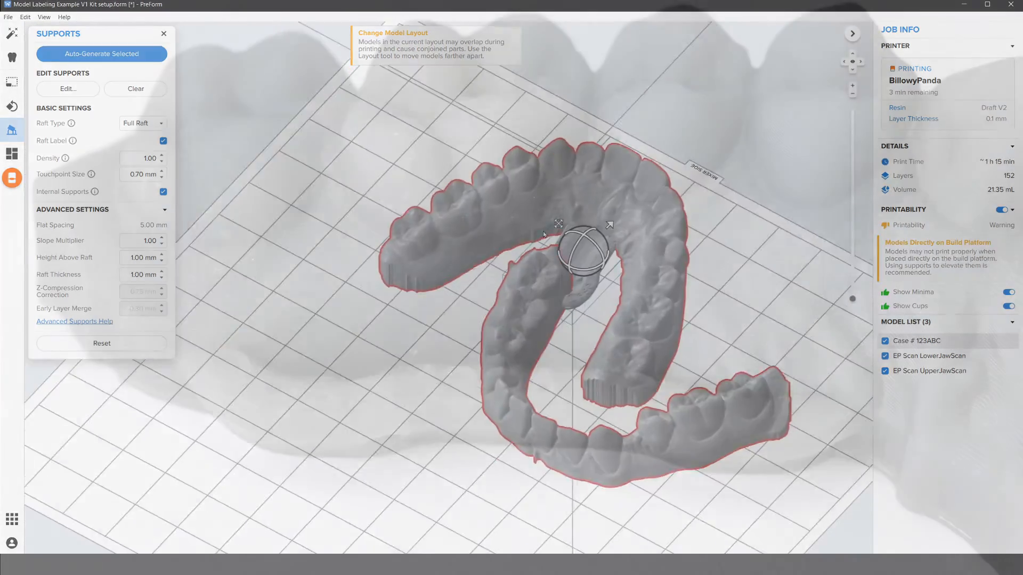